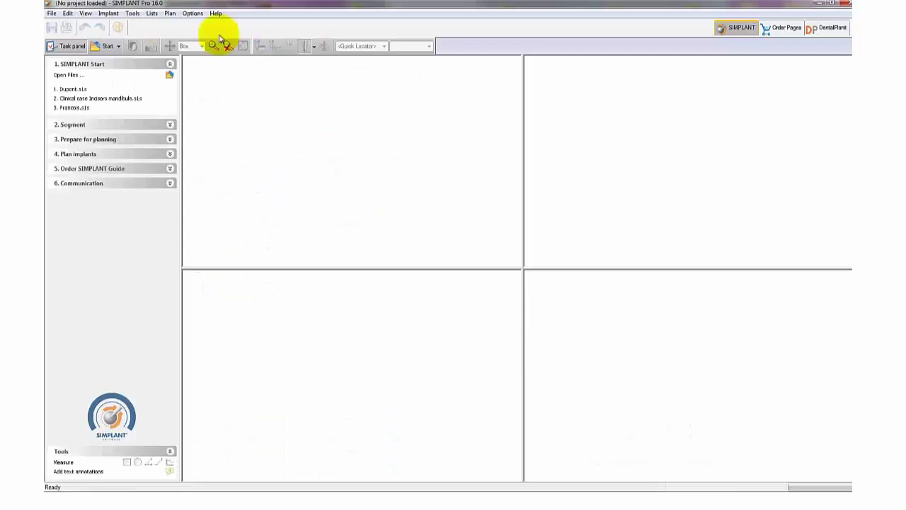
Open the DICOM dataset from the Owandy DICOM folder and load its mandible images without skipping any.
left_click(52, 14)
left_click(57, 22)
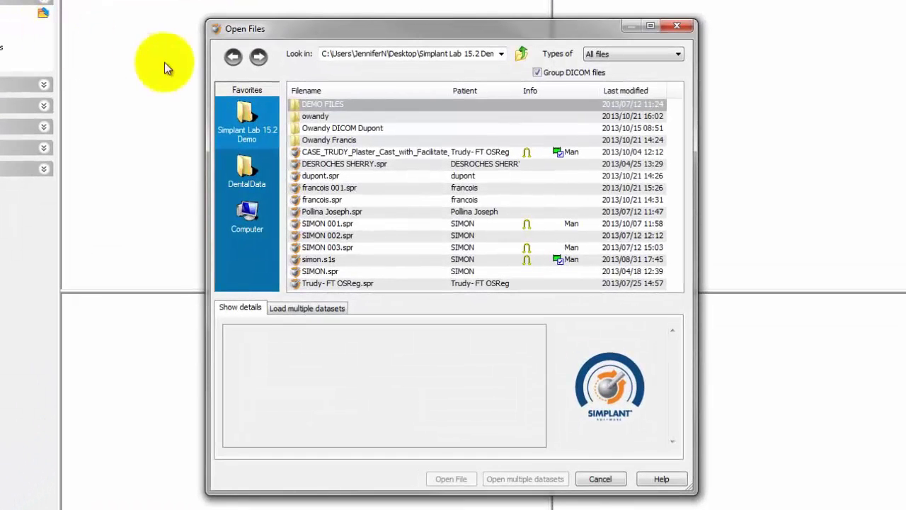
double_click(318, 130)
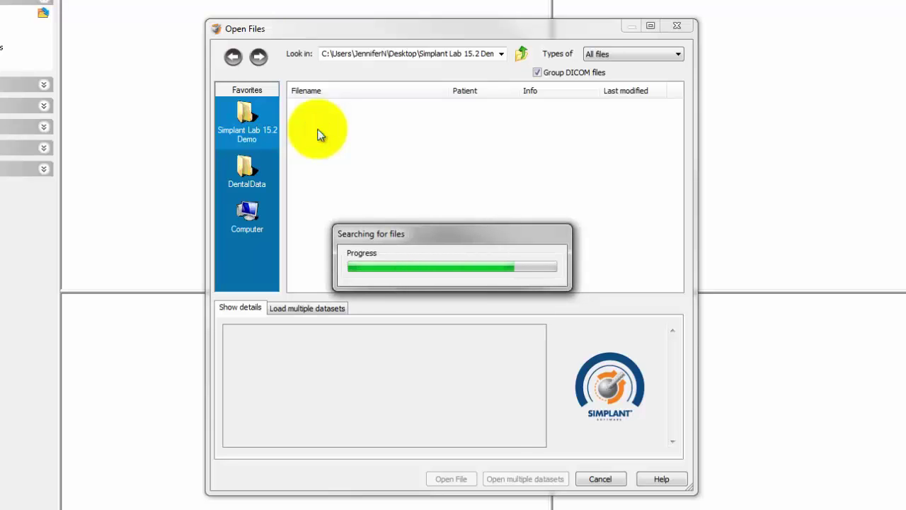
left_click(443, 479)
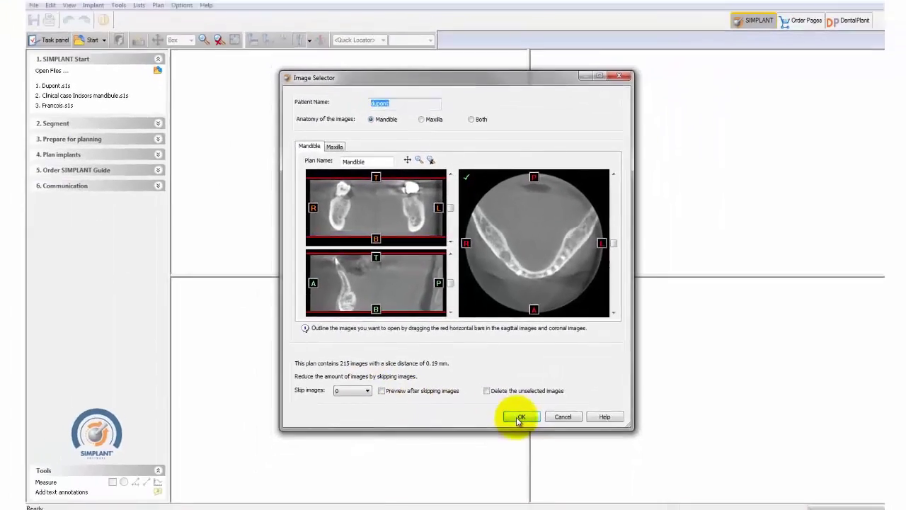
left_click(540, 481)
Adjust the Instant 3D threshold, inspect the rendered mandible from the side, and close the visualization settings.
left_click_drag(682, 461, 681, 461)
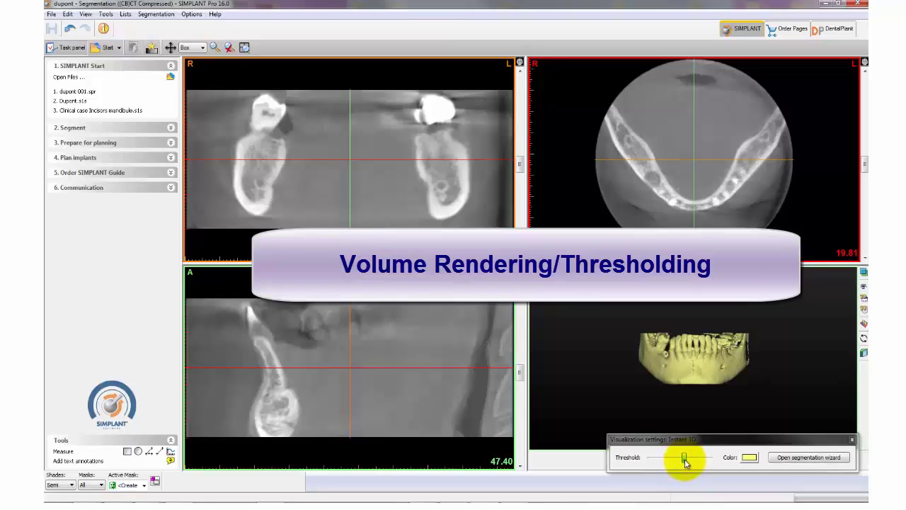
left_click_drag(694, 399, 742, 400)
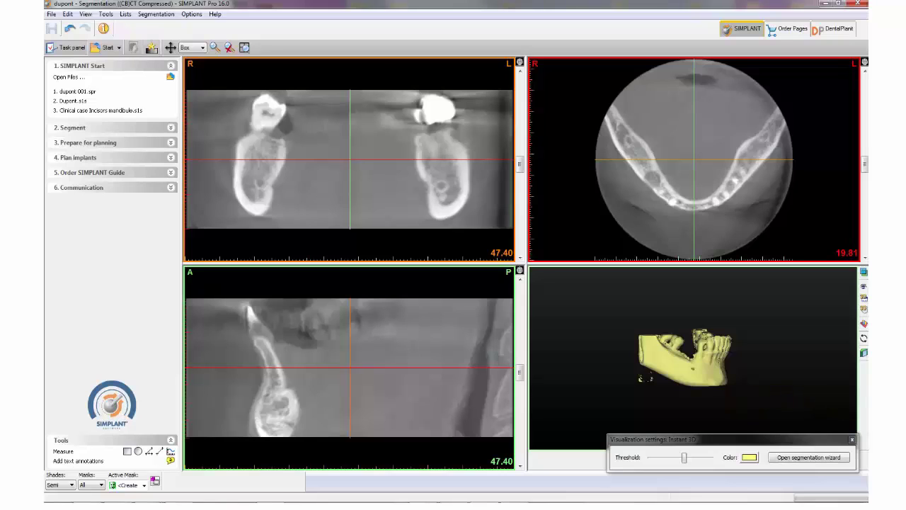
left_click(853, 441)
left_click_drag(821, 401, 780, 395)
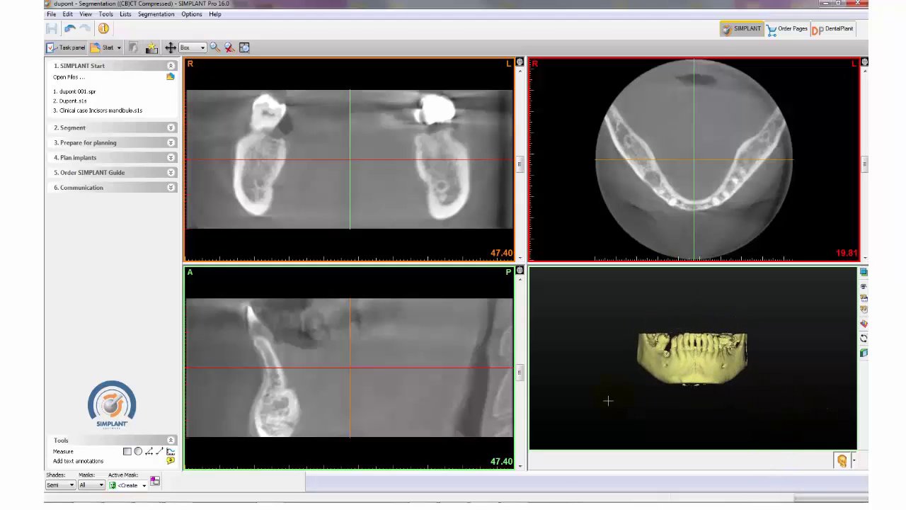
Examine the slices and the 3D mandible model, centring the slice views on the front of the jaw.
scroll(263, 117, "up", 7)
left_click_drag(300, 146, 302, 146)
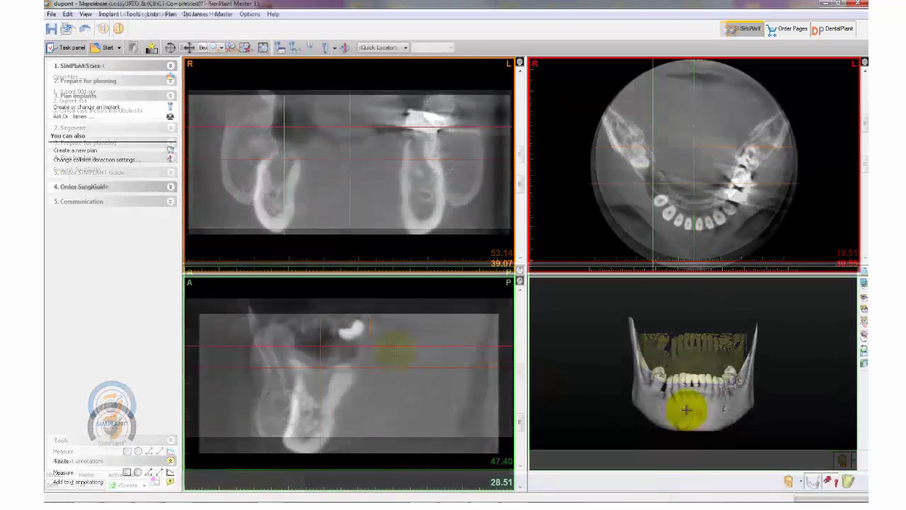
mouse_move(688, 410)
left_mouse_down()
mouse_move(777, 417)
mouse_move(711, 442)
mouse_move(644, 415)
mouse_move(688, 429)
mouse_move(702, 423)
mouse_move(689, 429)
mouse_move(691, 448)
mouse_move(690, 401)
left_mouse_up()
left_click(849, 483)
left_click(704, 404)
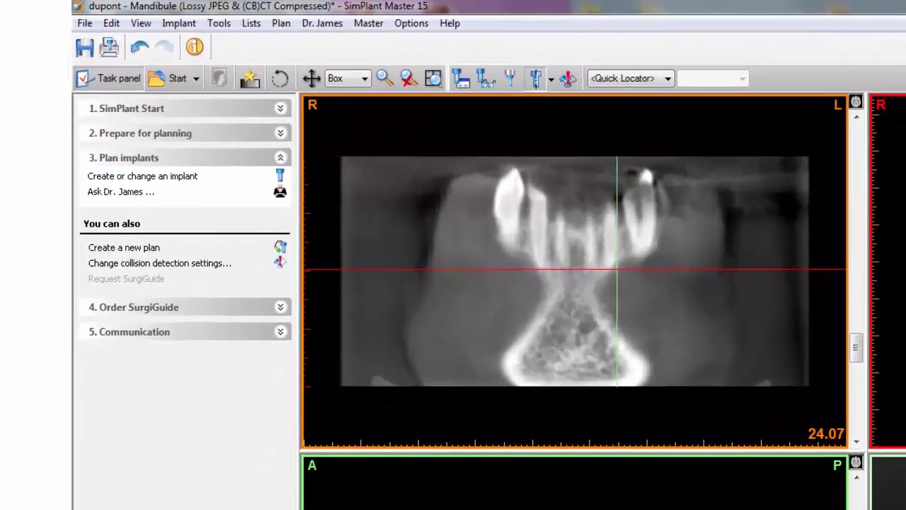
Start a new panoramic curve on axial slice 20.55 and trace it from beyond the right end of the mandible to the front teeth.
left_click(140, 133)
left_click(123, 240)
left_click(130, 198)
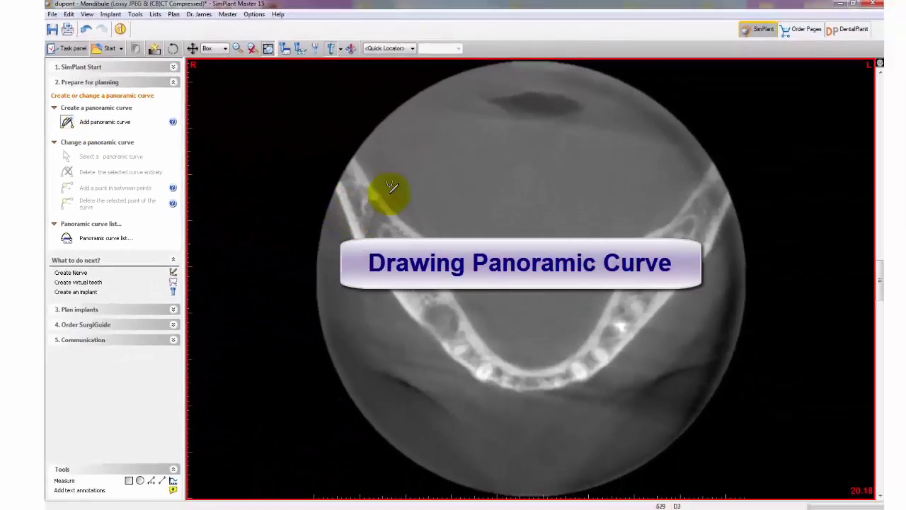
scroll(404, 185, "down", 3)
scroll(405, 186, "up", 5)
scroll(404, 186, "down", 3)
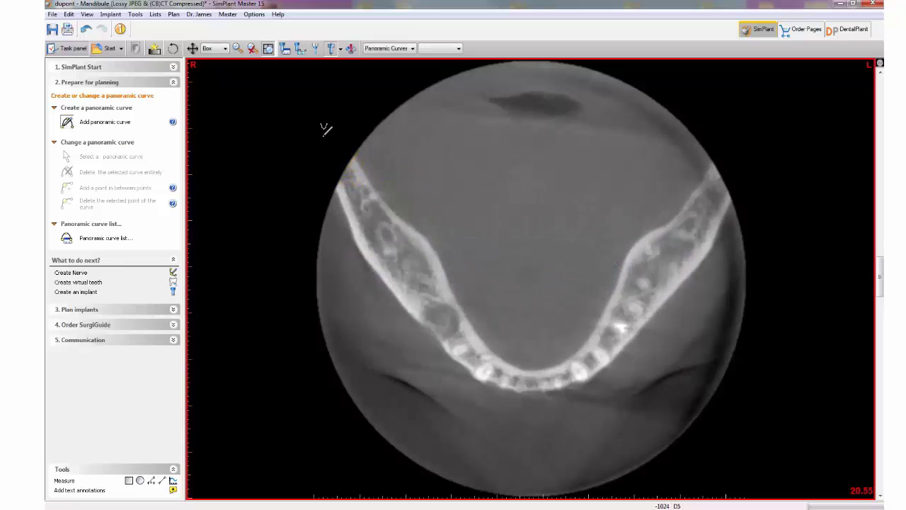
left_click_drag(324, 136, 364, 204)
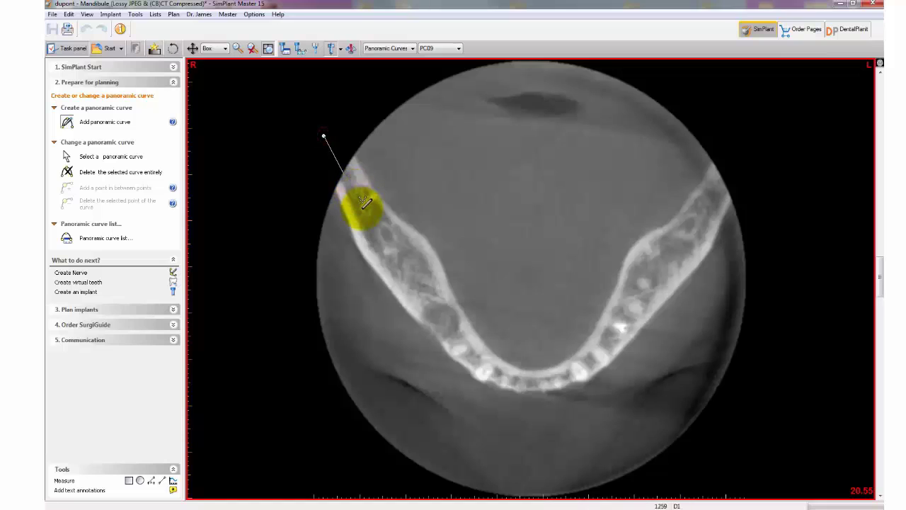
left_click(368, 214)
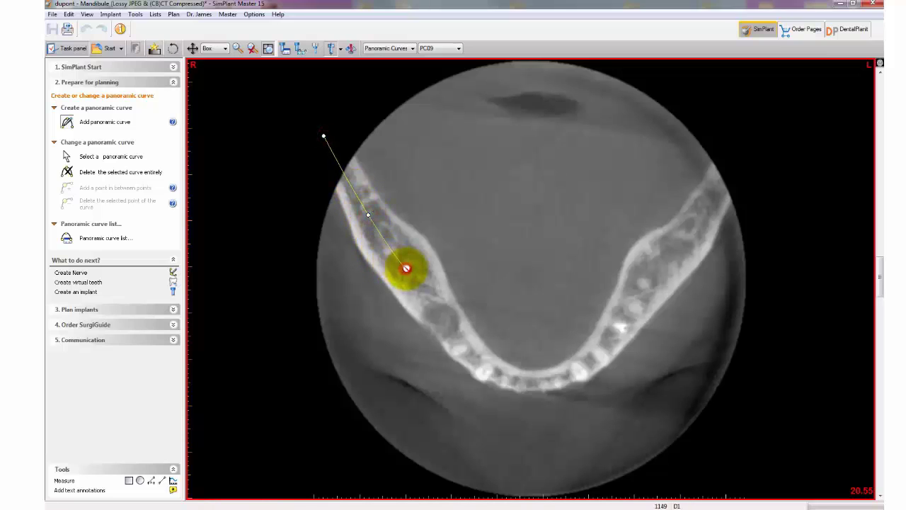
left_click(406, 268)
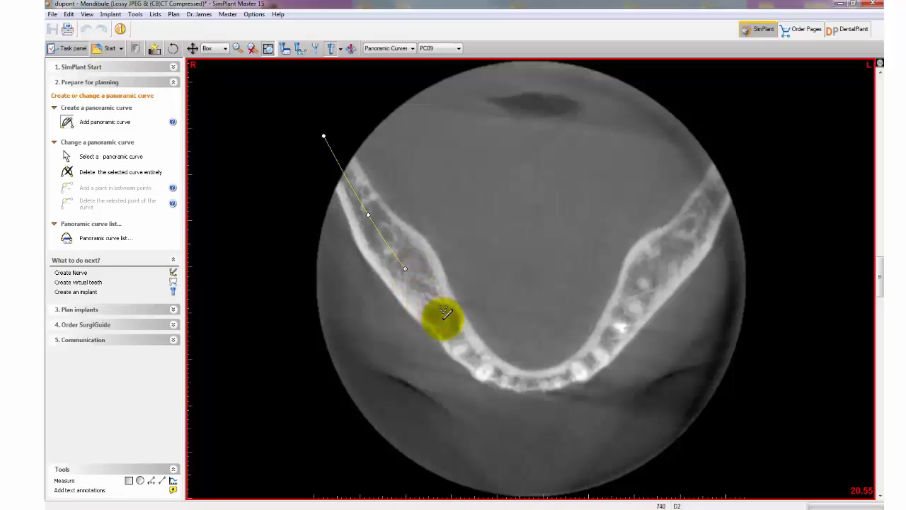
left_click(442, 321)
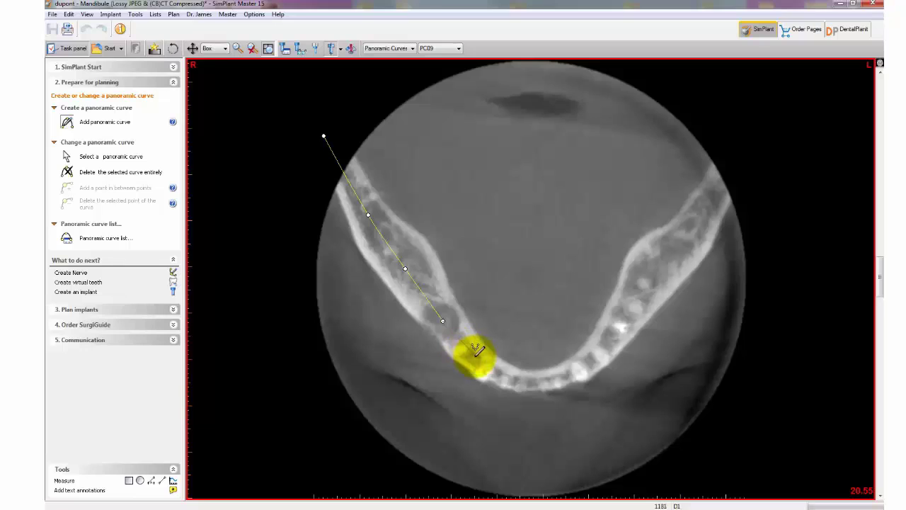
left_click(476, 358)
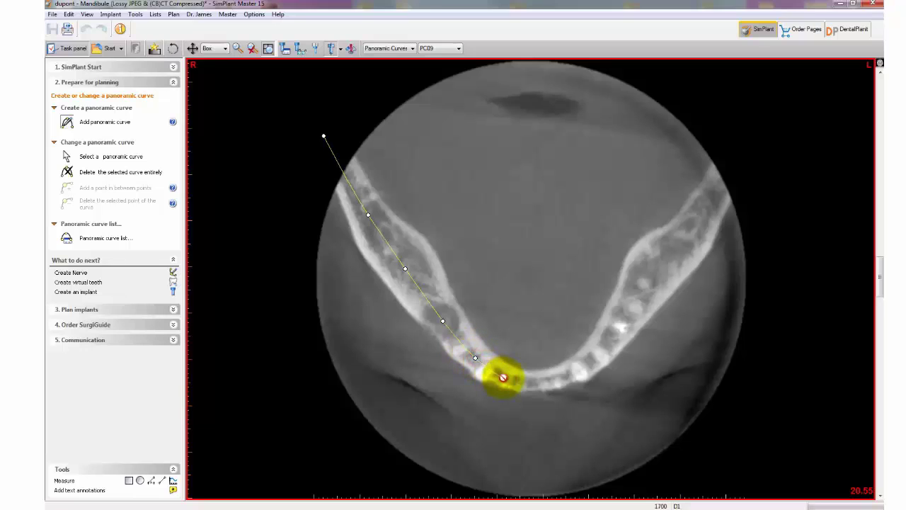
left_click(503, 377)
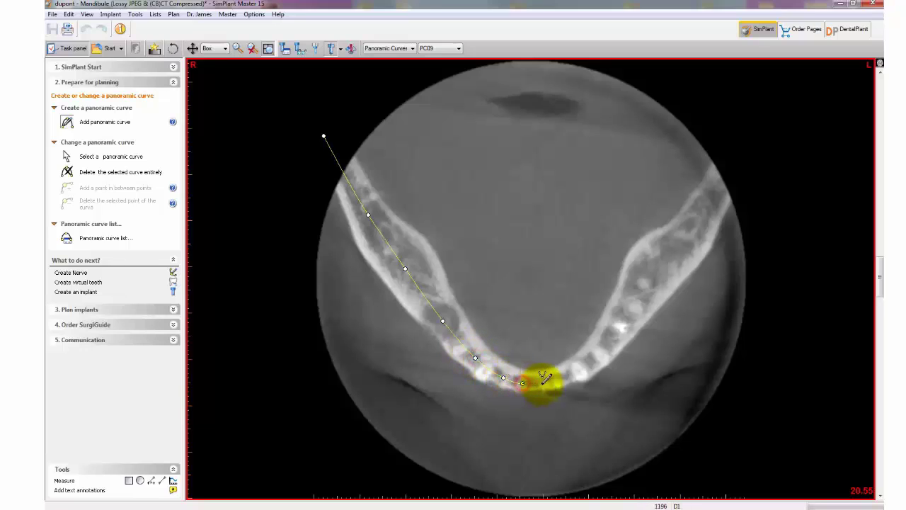
Continue the panoramic curve through the front teeth and along the left side, finishing it just beyond the left end of the mandible.
left_click(542, 384)
left_click(558, 381)
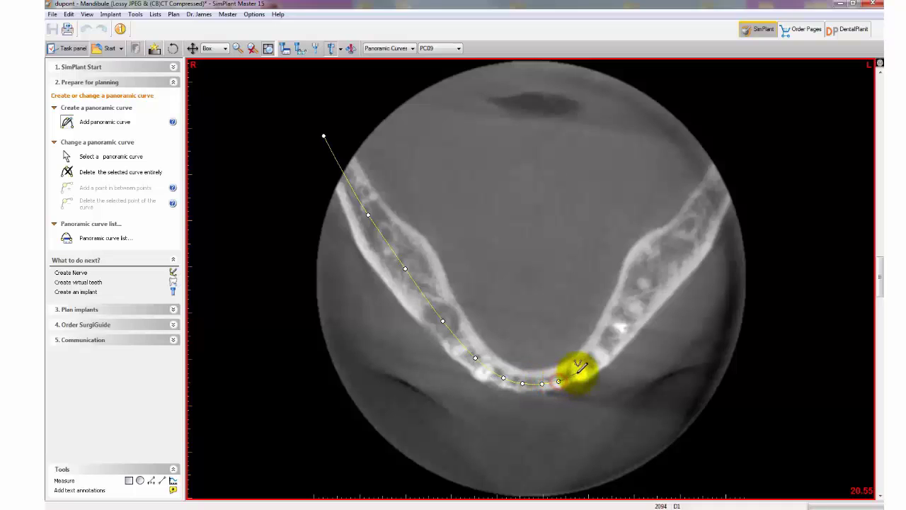
left_click(580, 372)
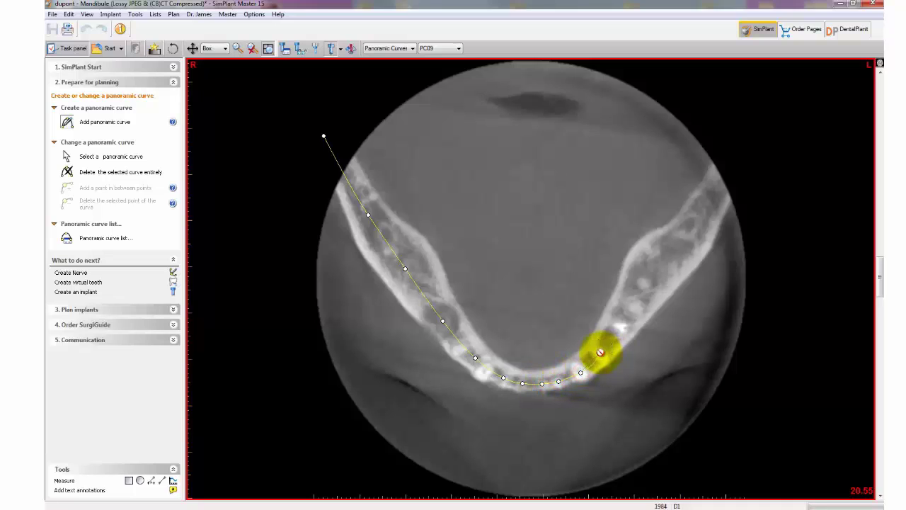
left_click(625, 326)
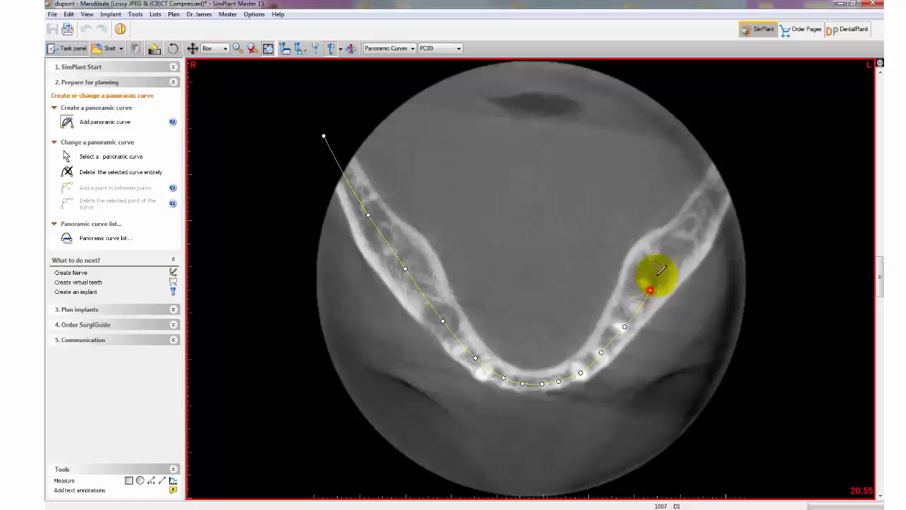
left_click(677, 252)
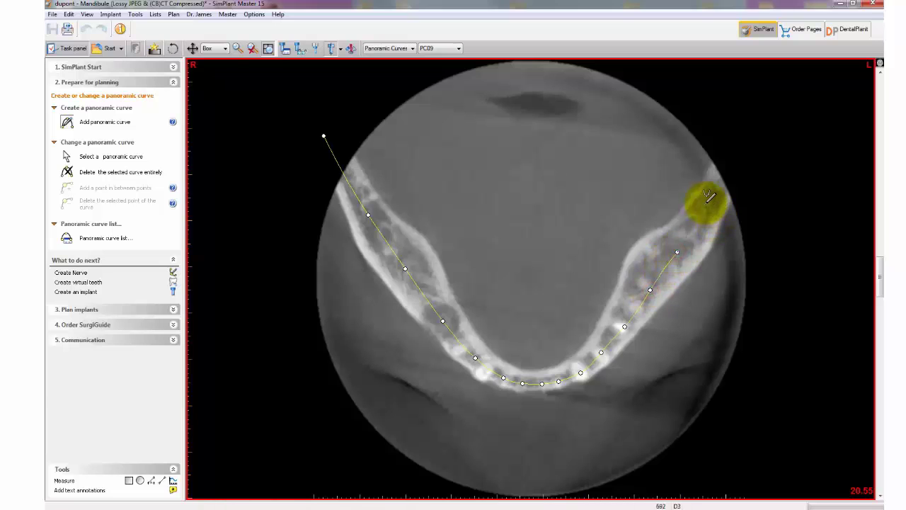
left_click(707, 201)
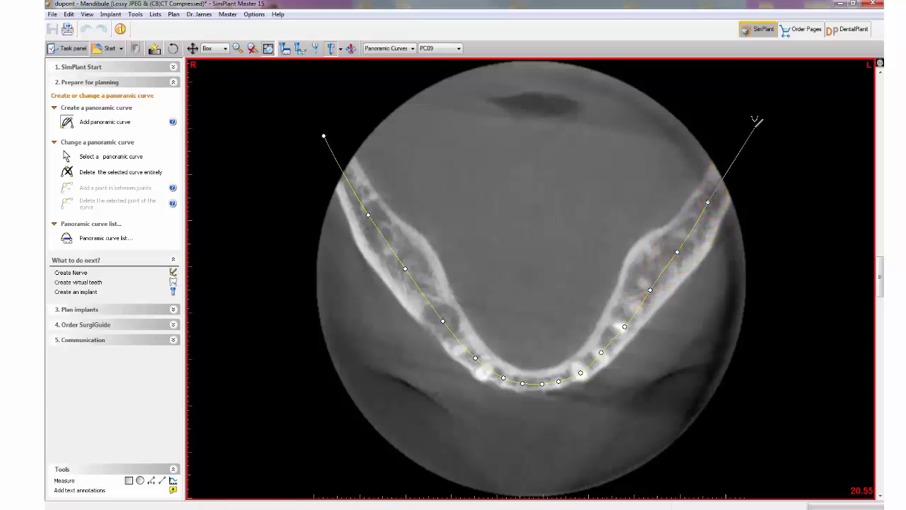
double_click(755, 120)
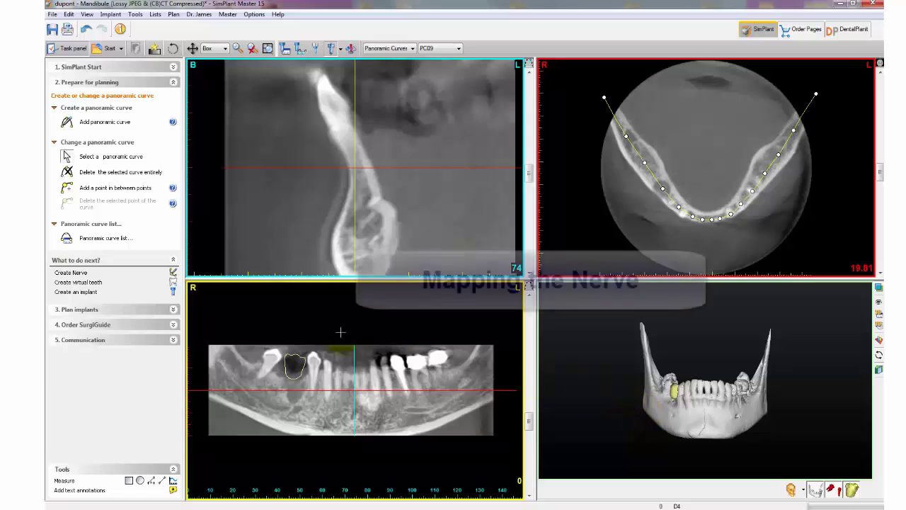
Hide the virtual tooth and centre the slice views on the right mental foramen of the 3D mandible.
mouse_move(703, 423)
right_mouse_down()
mouse_move(745, 429)
mouse_move(714, 433)
right_mouse_up()
left_click(861, 494)
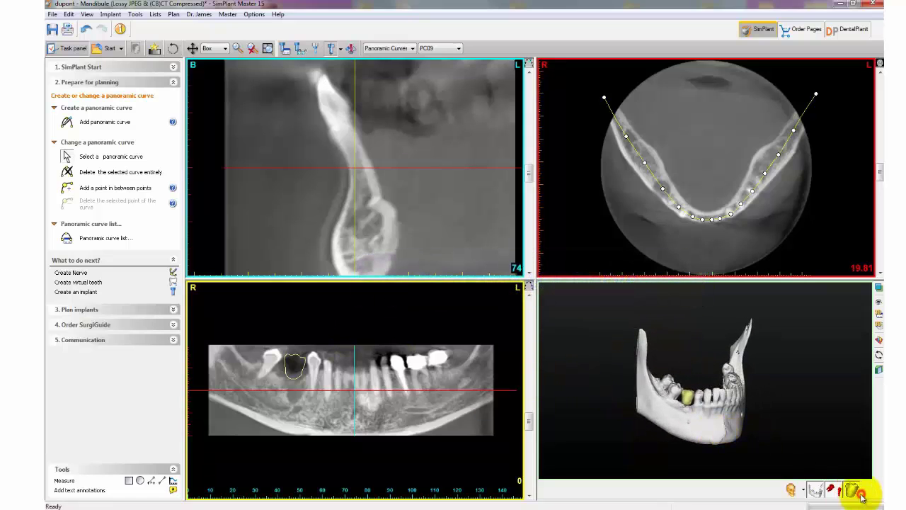
right_click_drag(794, 408, 835, 306, "ctrl")
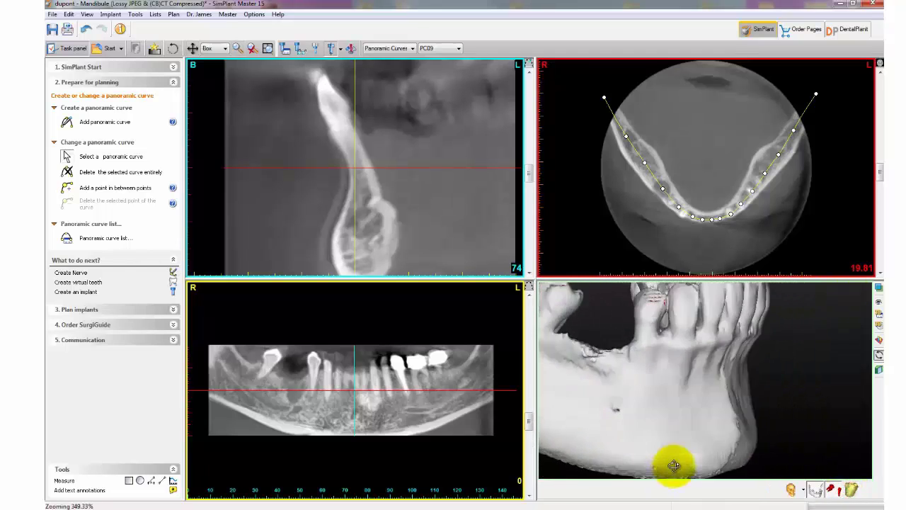
left_click(617, 409)
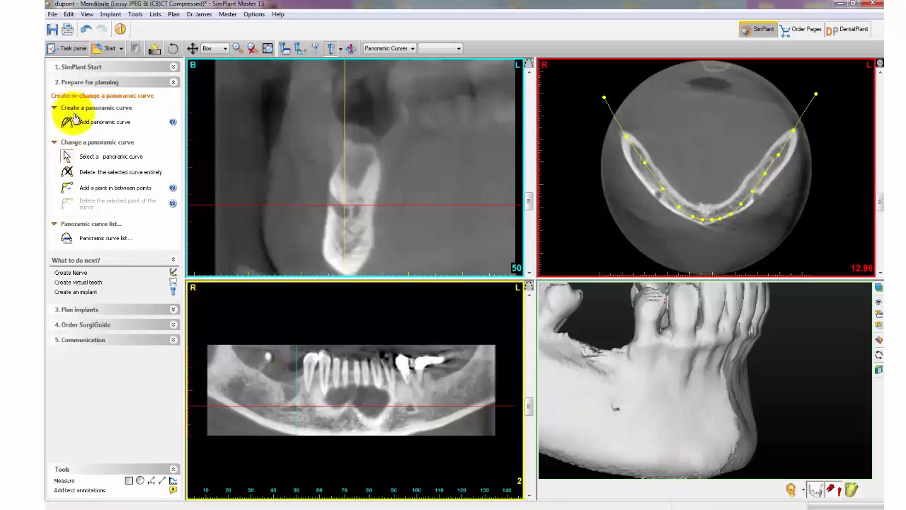
Start a new nerve in the enlarged panoramic view and place its first three points along the right canal on panoramic slice -2.
double_click(234, 345)
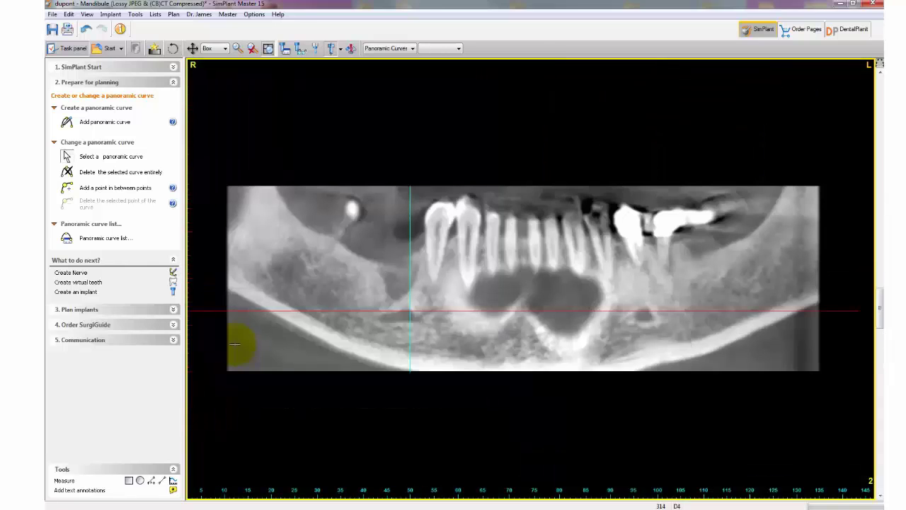
left_click(86, 122)
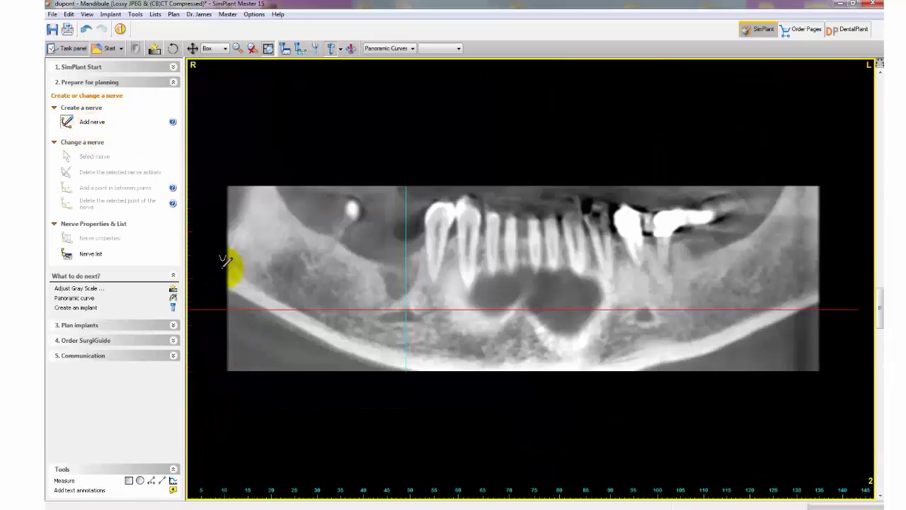
scroll(219, 251, "down", 3)
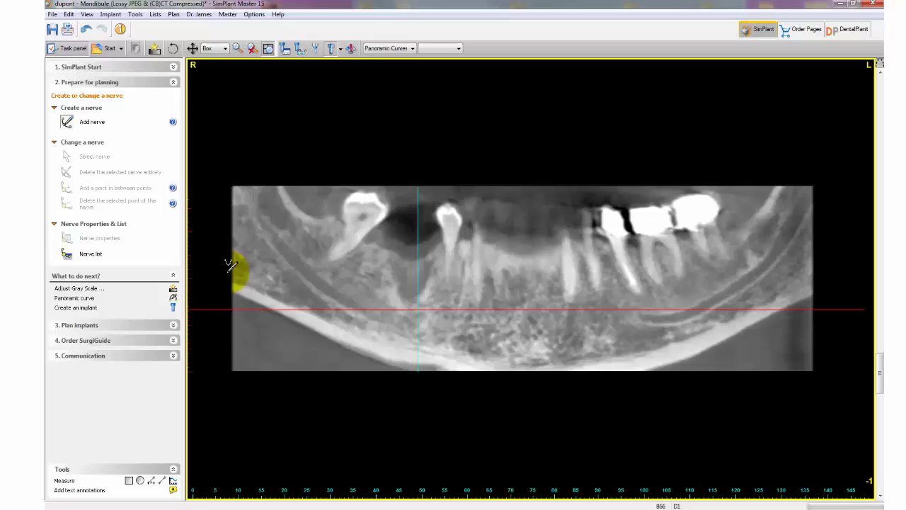
scroll(231, 265, "down", 1)
left_click(244, 188)
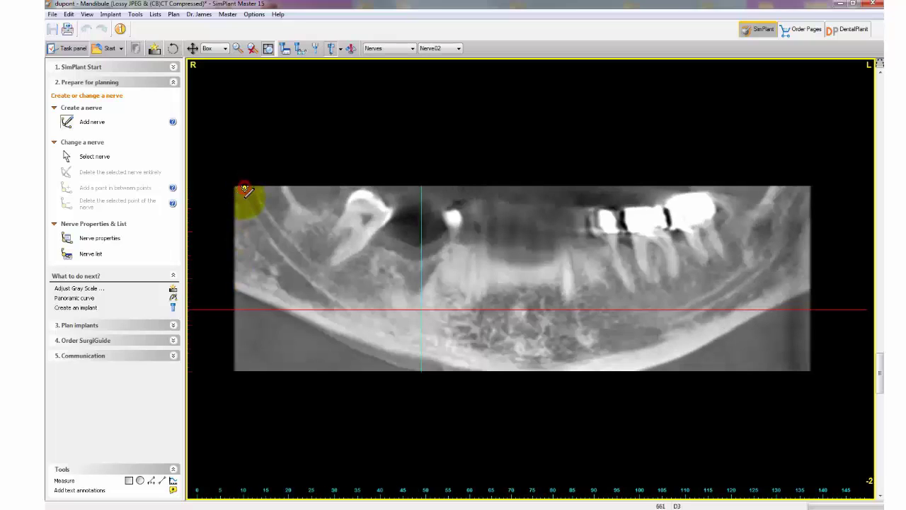
left_click(266, 220)
left_click(295, 259)
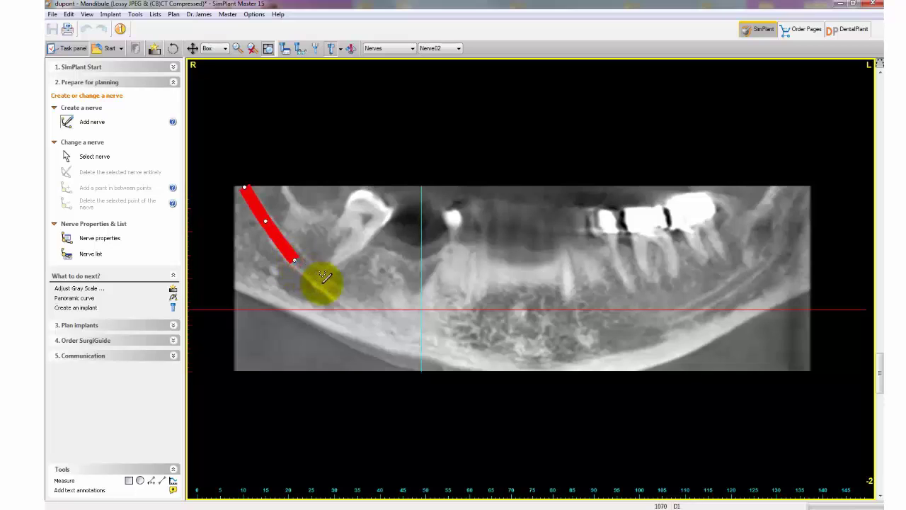
Continue the right nerve point by point along the canal on panoramic slices -2 to 2 until it reaches the mental foramen.
scroll(324, 279, "up", 2)
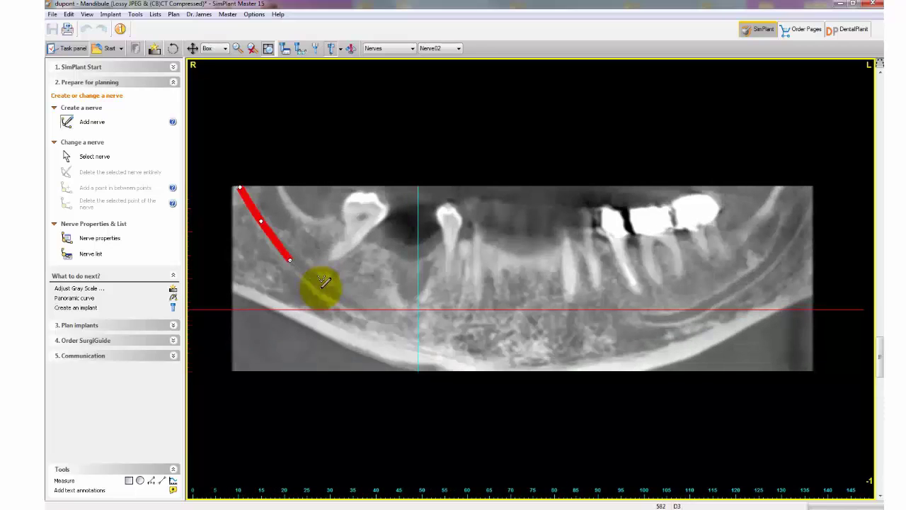
left_click(323, 287)
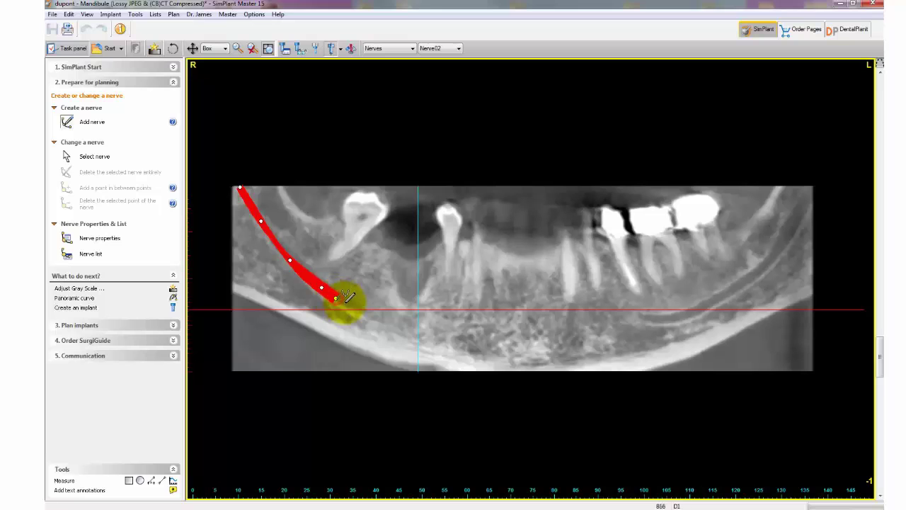
scroll(352, 297, "down", 3)
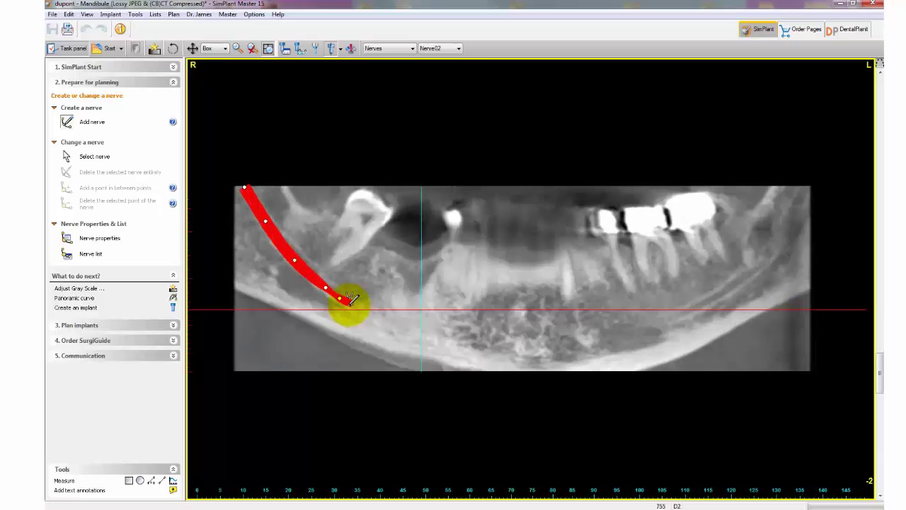
scroll(352, 298, "up", 4)
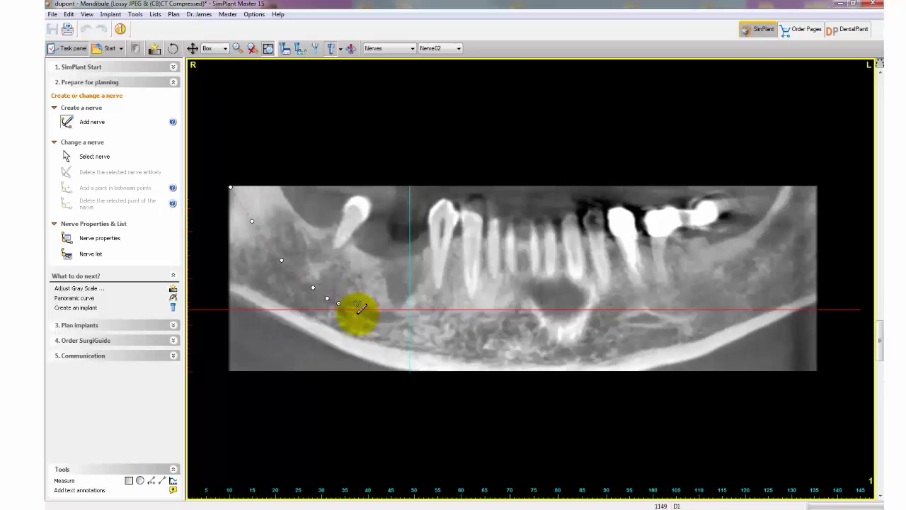
scroll(360, 305, "down", 1)
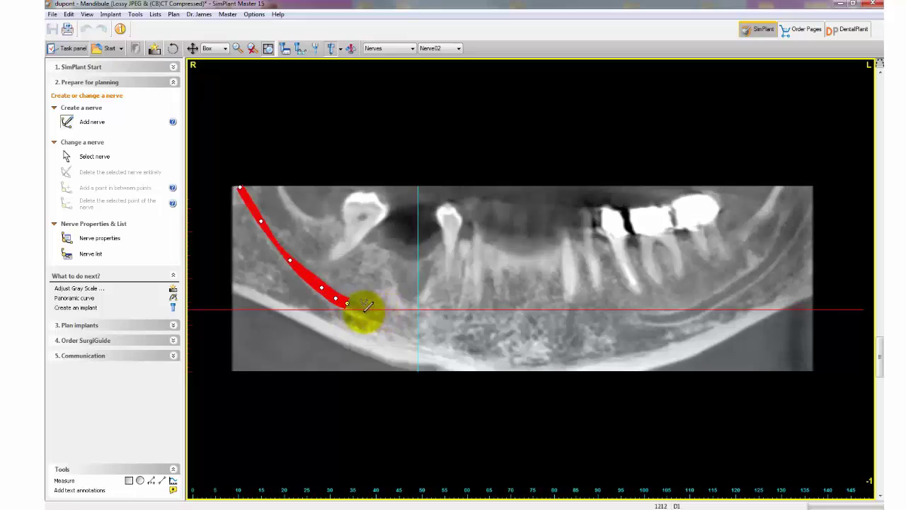
scroll(366, 303, "up", 2)
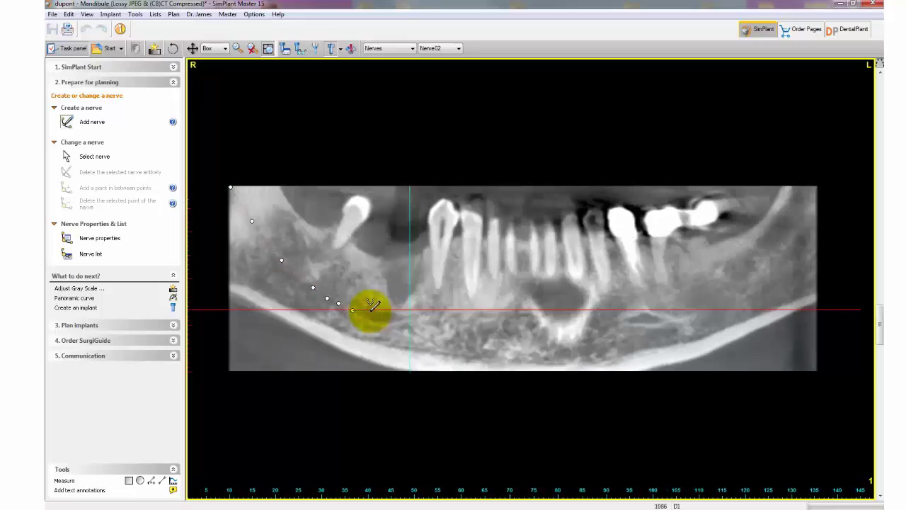
left_click(370, 313)
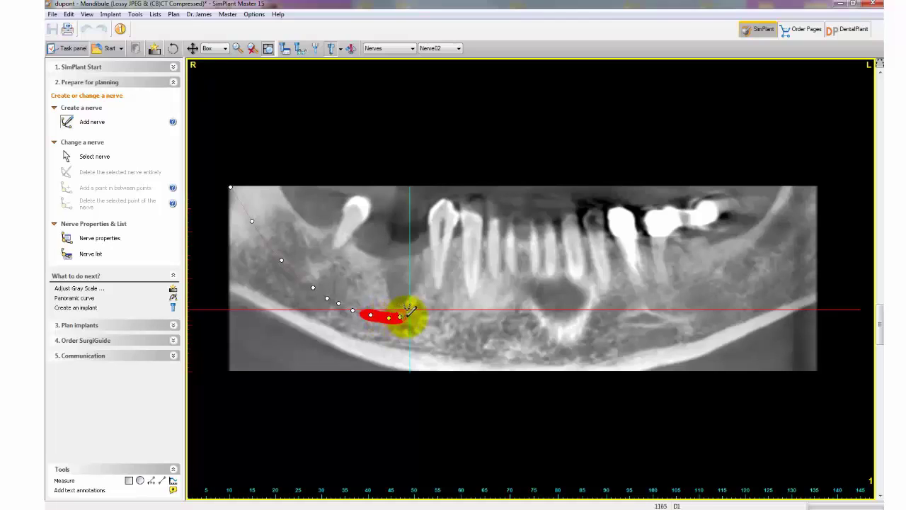
scroll(412, 307, "up", 1)
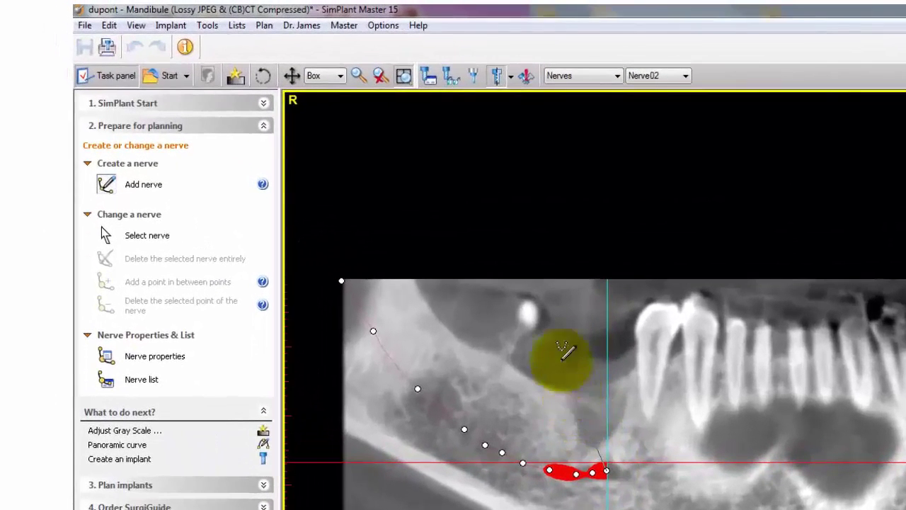
Return to the four-view layout and finish the nerve on cross-sectional slice 49, leading it out through the mental foramen.
left_click(403, 76)
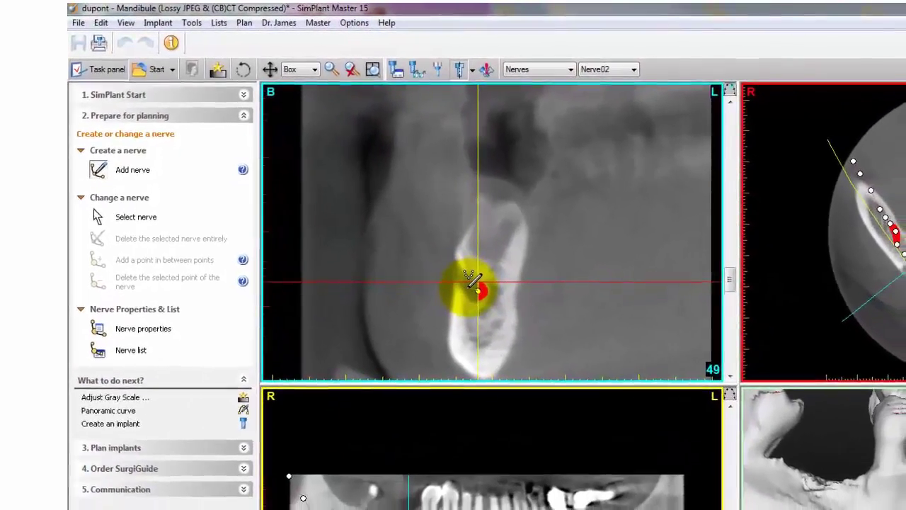
left_click(484, 295)
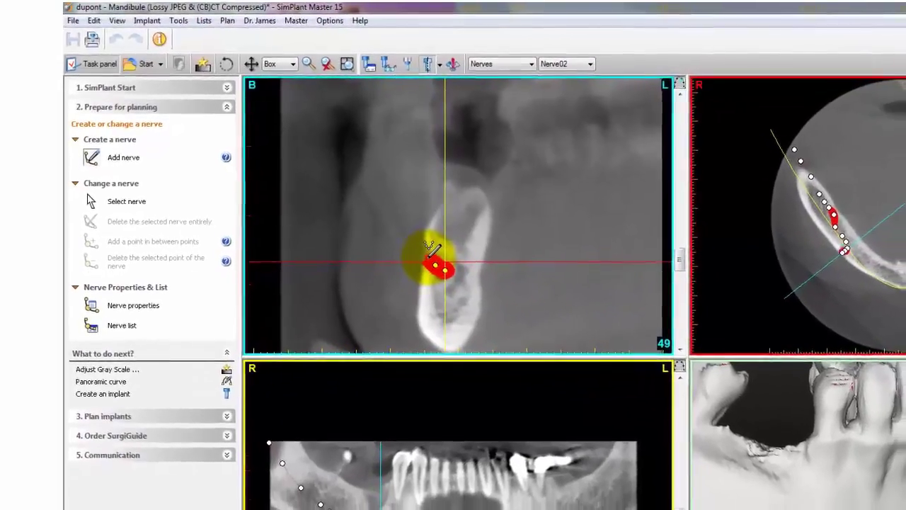
left_click(445, 267)
left_click(402, 241)
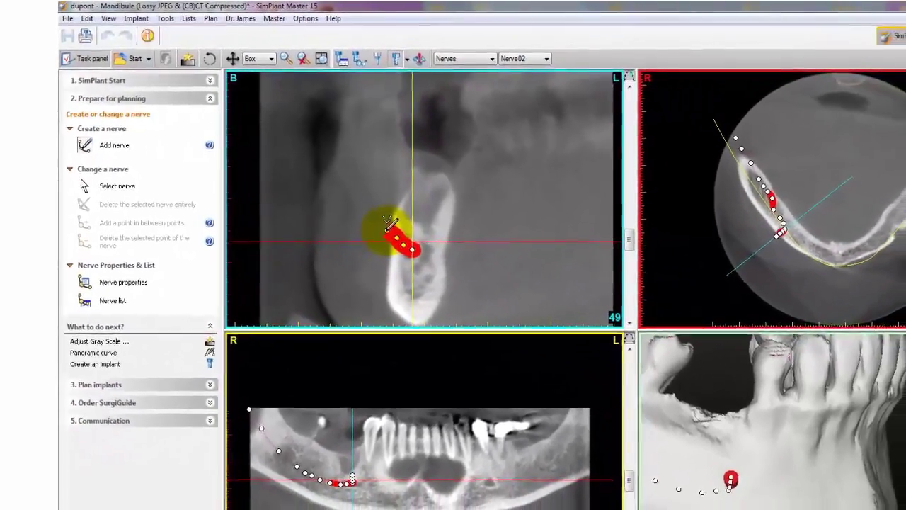
double_click(403, 239)
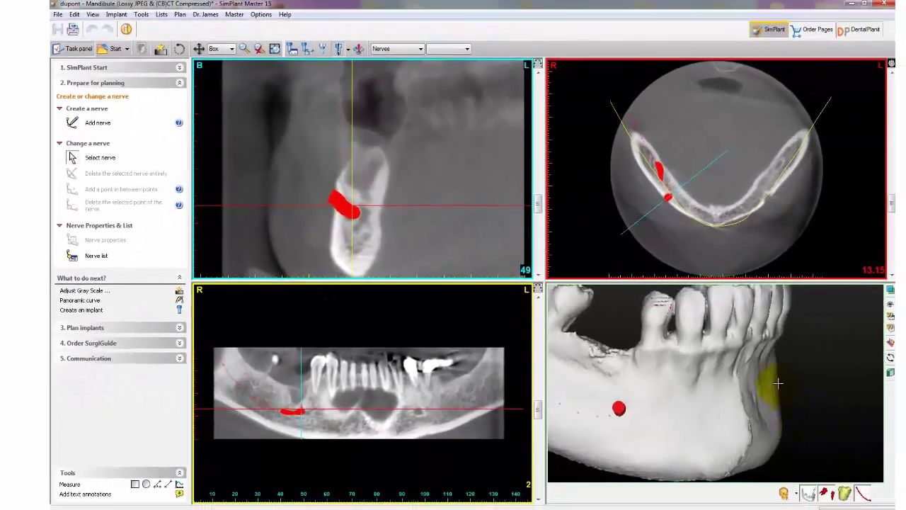
Make the 3D mandible transparent, inspect the nerve's course from the side and show the virtual tooth.
scroll(777, 383, "down", 5)
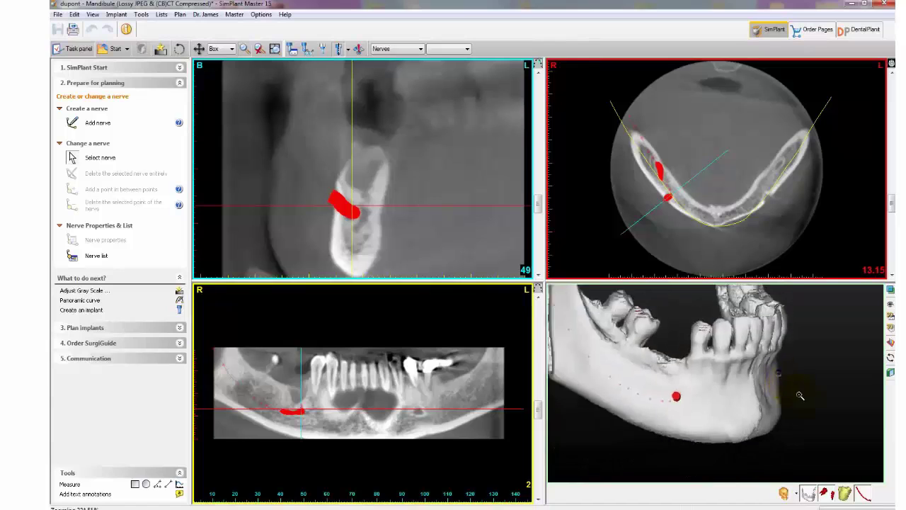
left_click(890, 290)
mouse_move(756, 374)
right_mouse_down()
mouse_move(755, 386)
mouse_move(754, 359)
right_mouse_up()
key("space")
left_click_drag(709, 316, 642, 332)
left_click(845, 494)
left_click_drag(570, 371, 572, 363)
right_click_drag(571, 363, 566, 363)
key("space")
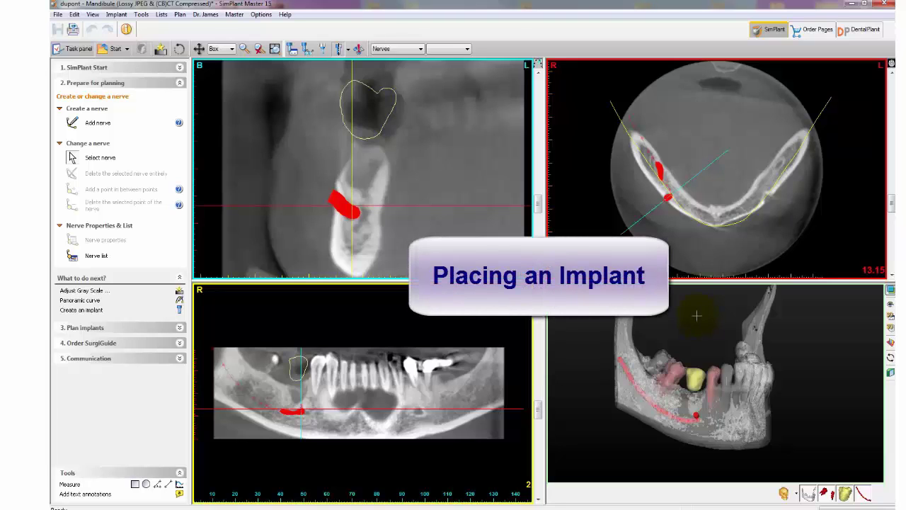
Centre the slices below the virtual tooth and draw a new implant on cross-sectional slice 49, from the ridge down towards the nerve canal.
left_click(694, 400)
left_click(695, 399)
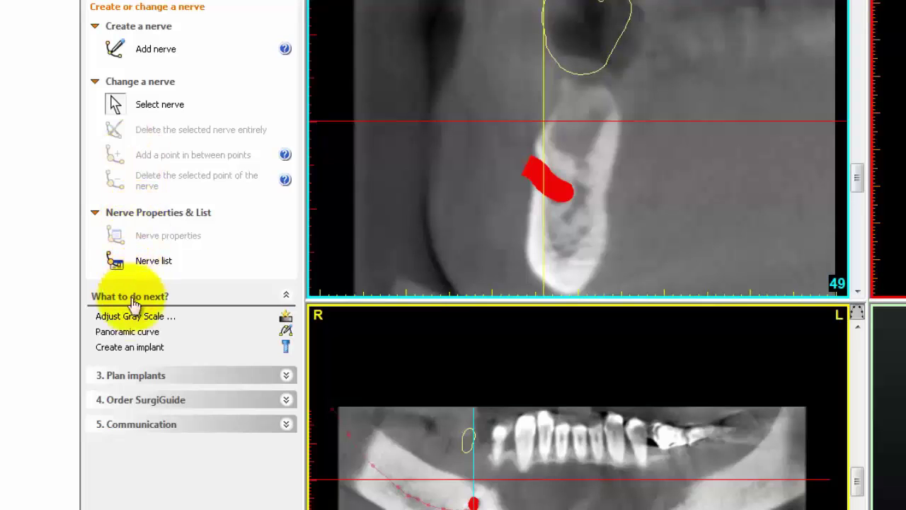
left_click(127, 376)
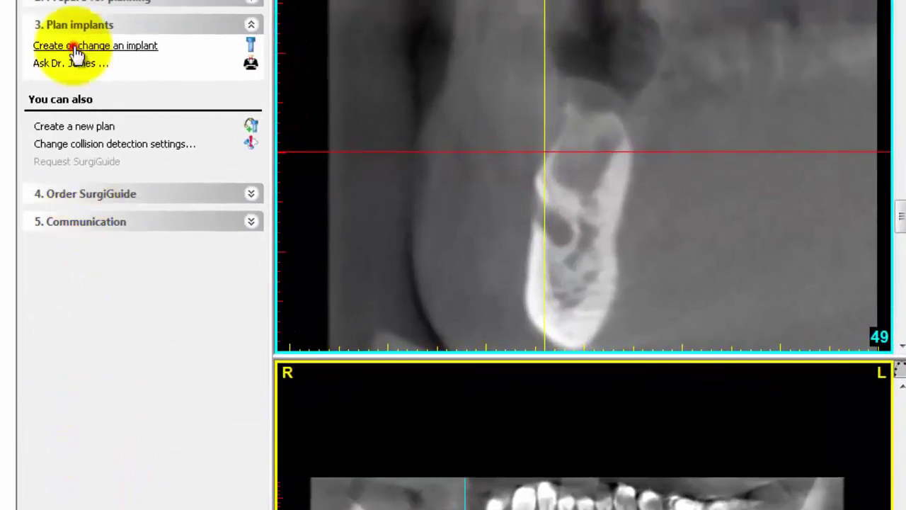
left_click(73, 46)
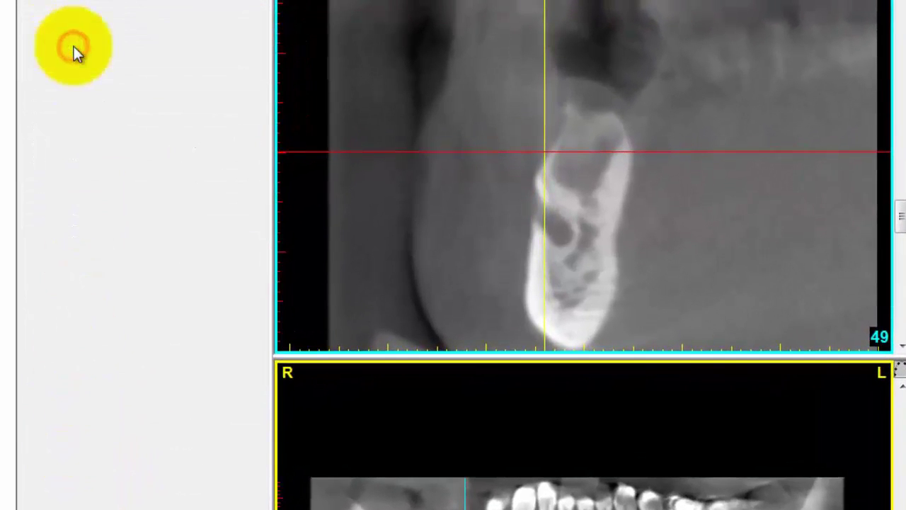
left_click(91, 135)
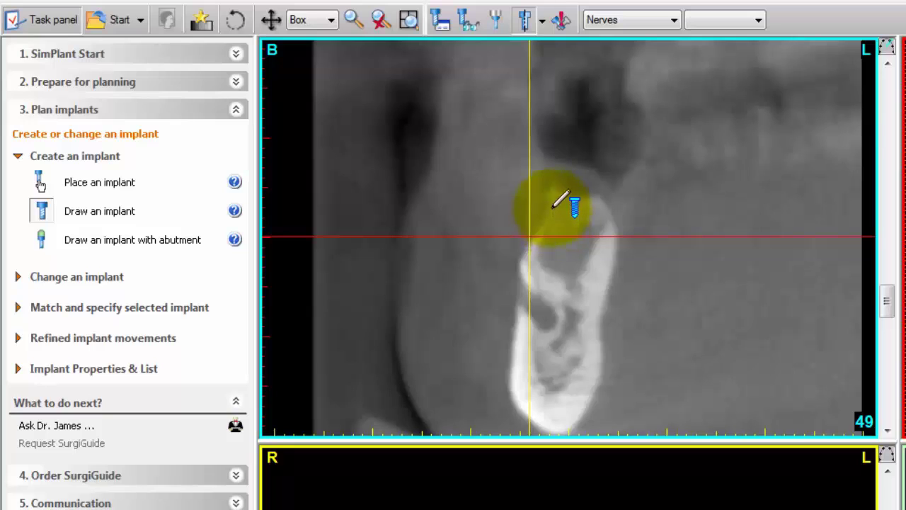
mouse_move(553, 200)
left_mouse_down()
mouse_move(546, 258)
mouse_move(566, 300)
left_mouse_up()
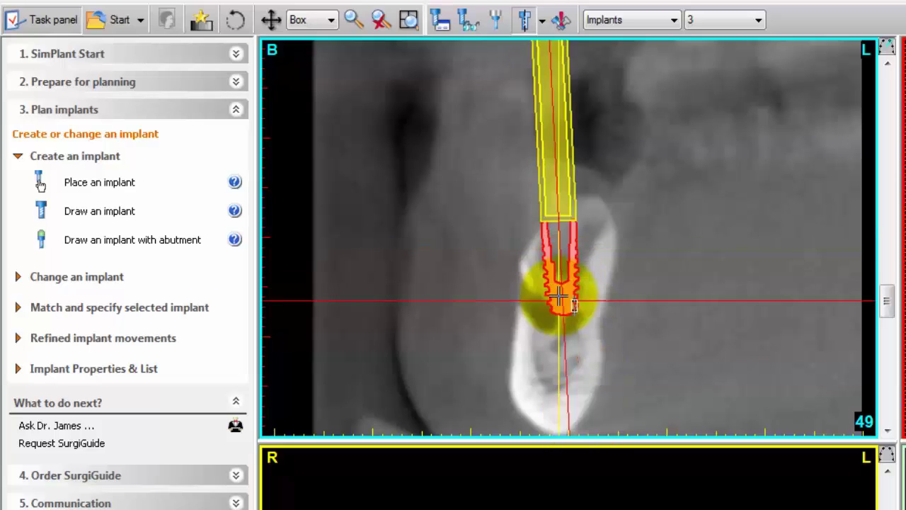
Raise the new implant slightly away from the nerve canal and tilt its axis upright in the cross-sectional view.
left_click_drag(560, 299, 560, 289)
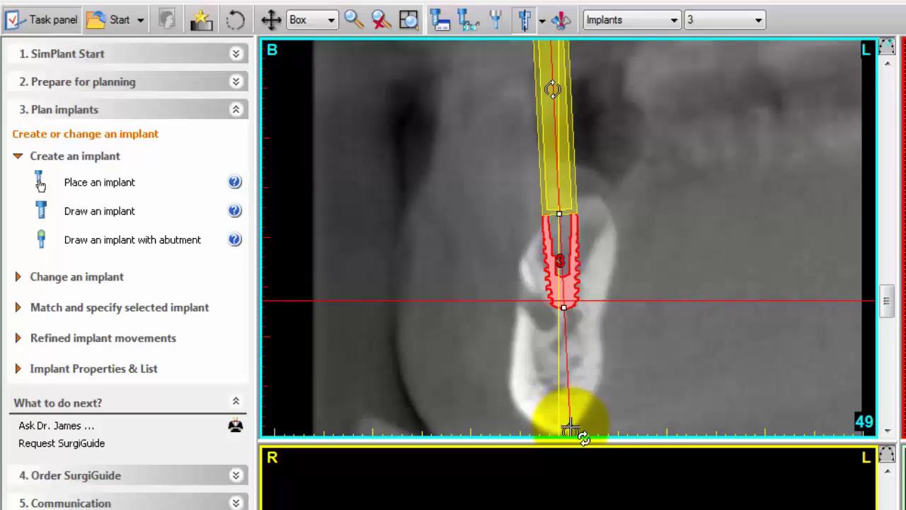
mouse_move(570, 427)
left_mouse_down()
mouse_move(575, 433)
mouse_move(559, 429)
left_mouse_up()
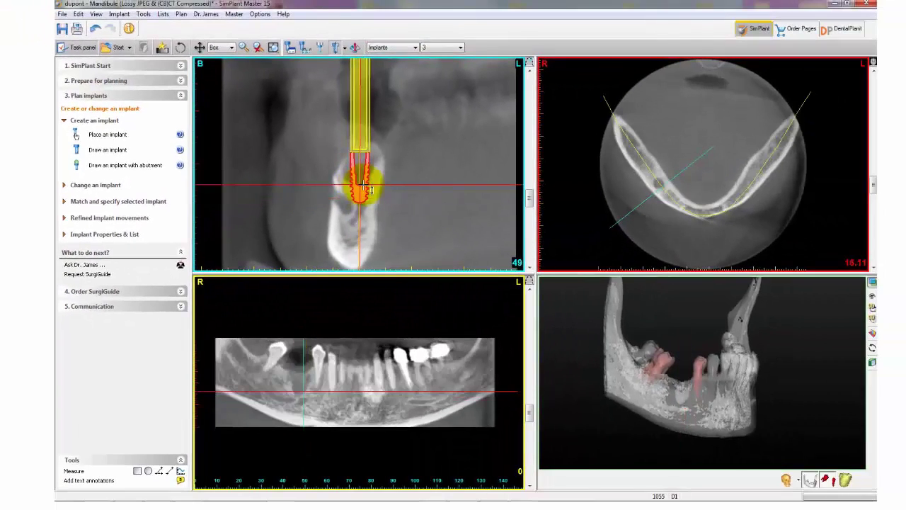
left_click(363, 185)
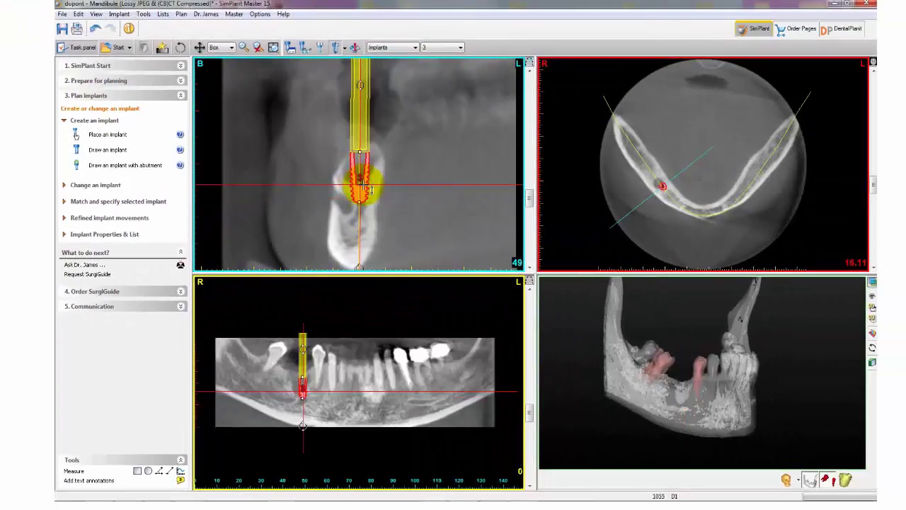
Enlarge the 3D view, check the implant from several angles and shift it slightly back towards the molar within the gap.
left_click(819, 408)
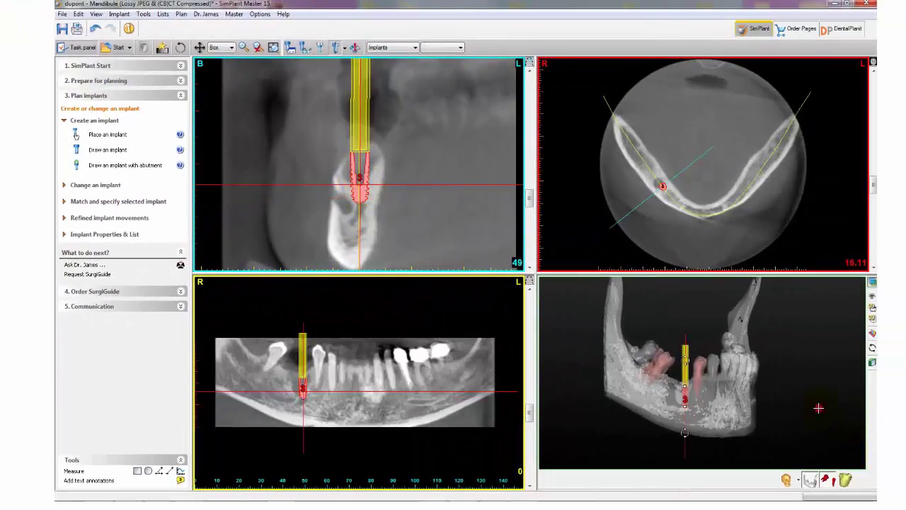
double_click(819, 408)
left_click_drag(667, 298, 664, 418)
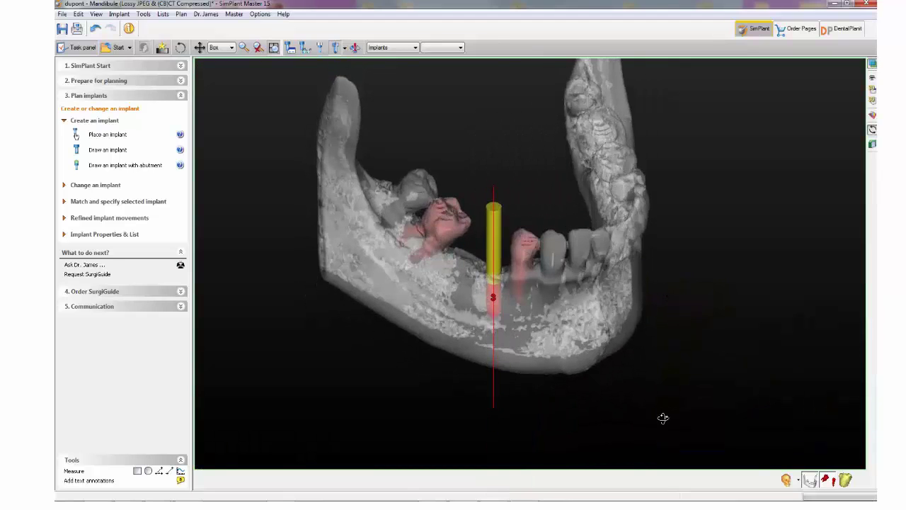
left_click_drag(591, 223, 581, 91)
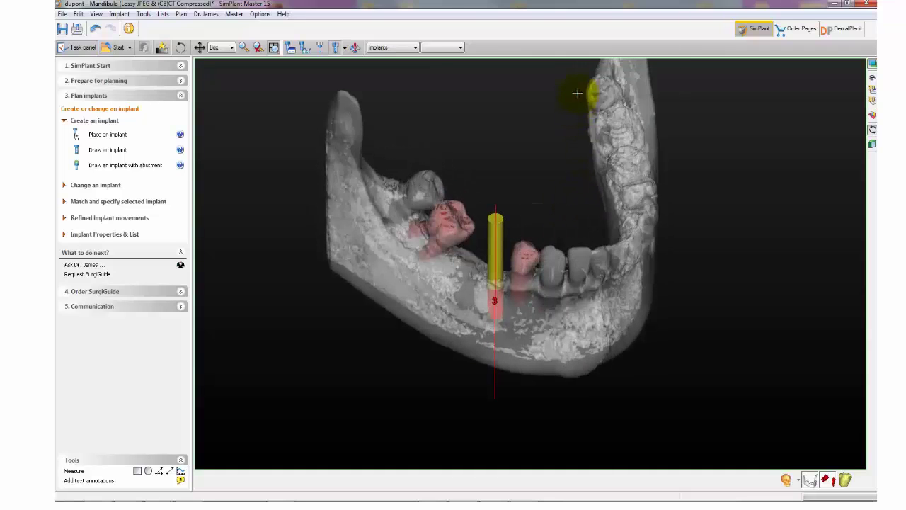
left_click_drag(568, 339, 607, 300)
left_click(486, 320)
left_click_drag(489, 319, 471, 310)
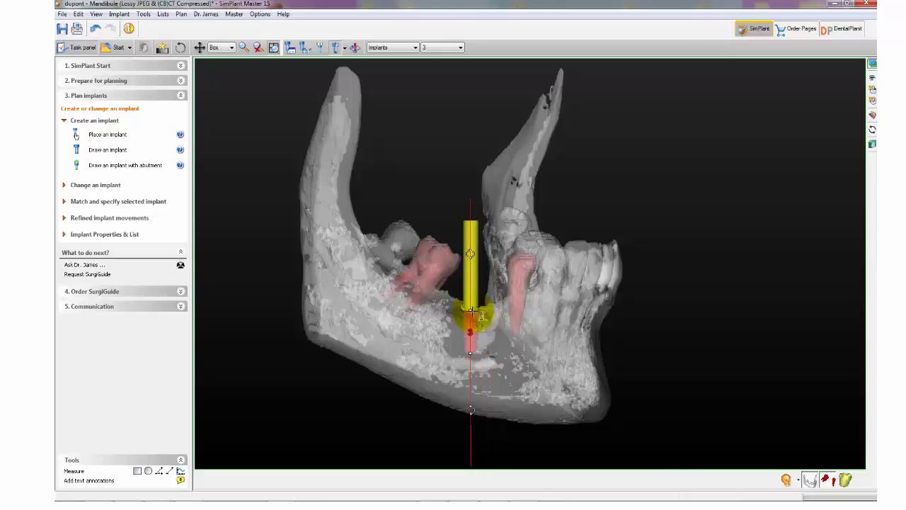
Show the virtual tooth over the implant and hide the red neighbouring teeth in the enlarged 3D view.
right_click_drag(608, 343, 625, 351)
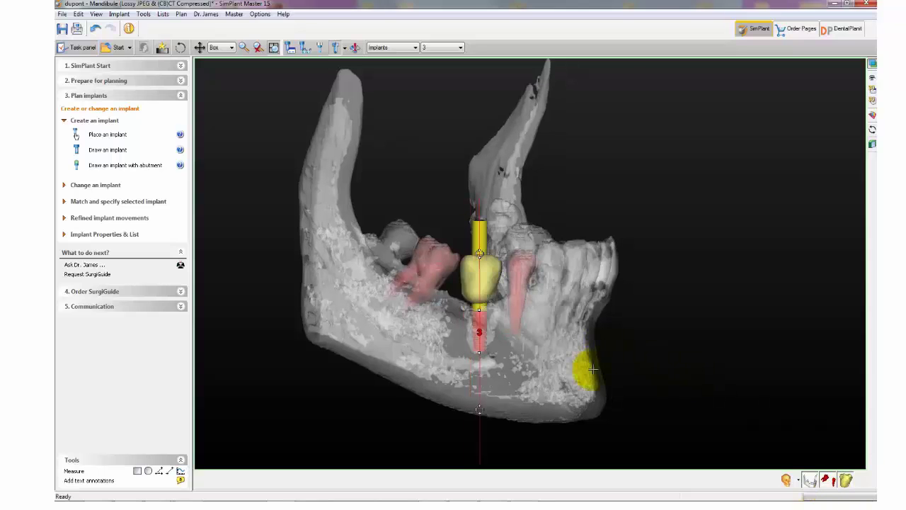
left_click_drag(602, 374, 522, 366)
left_click(831, 483)
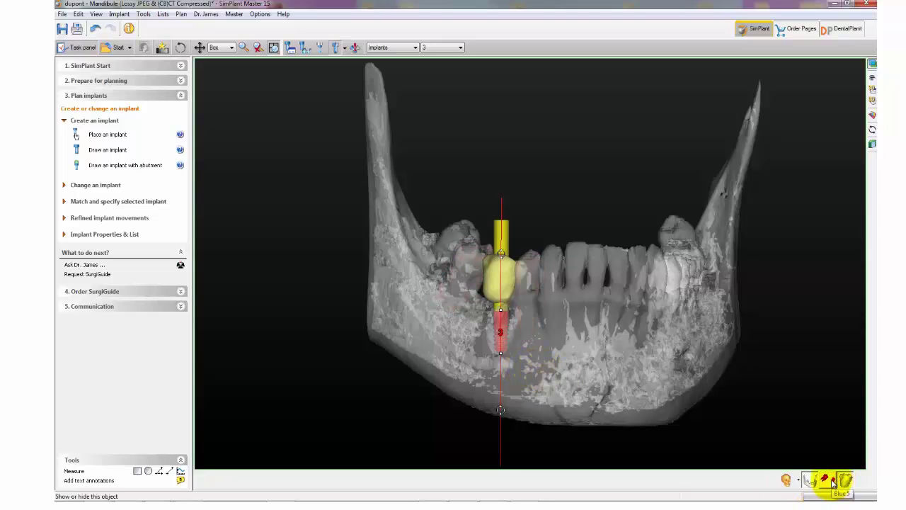
Restore the four-view layout, turn the 3D mandible to the front and switch off its transparency.
right_click_drag(582, 389, 777, 395)
key("space")
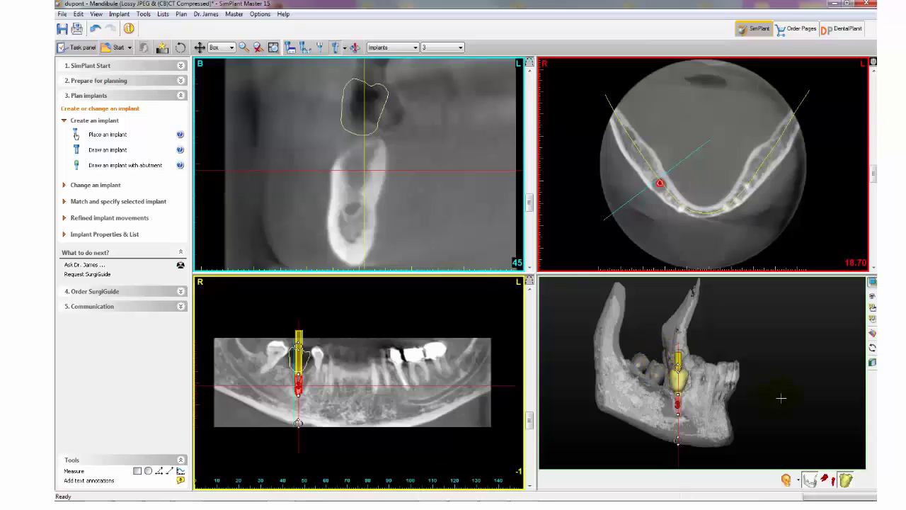
left_click_drag(760, 407, 686, 395)
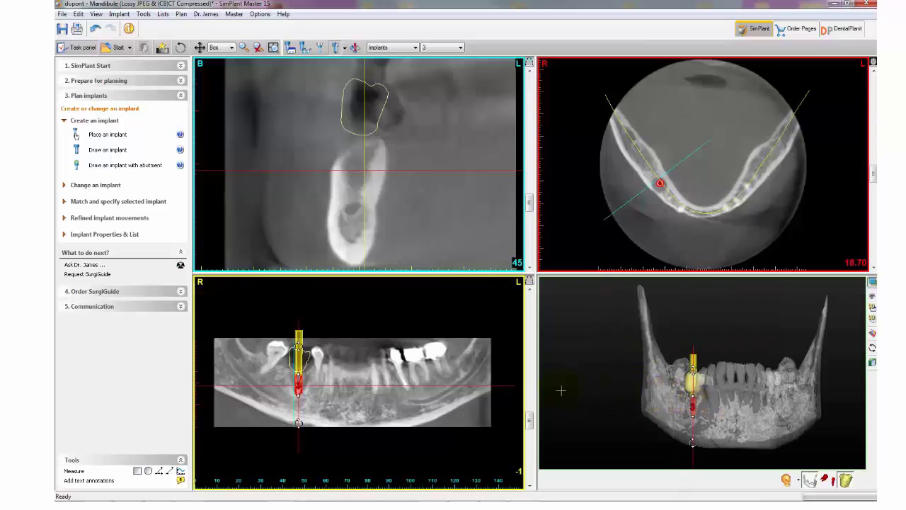
left_click(872, 282)
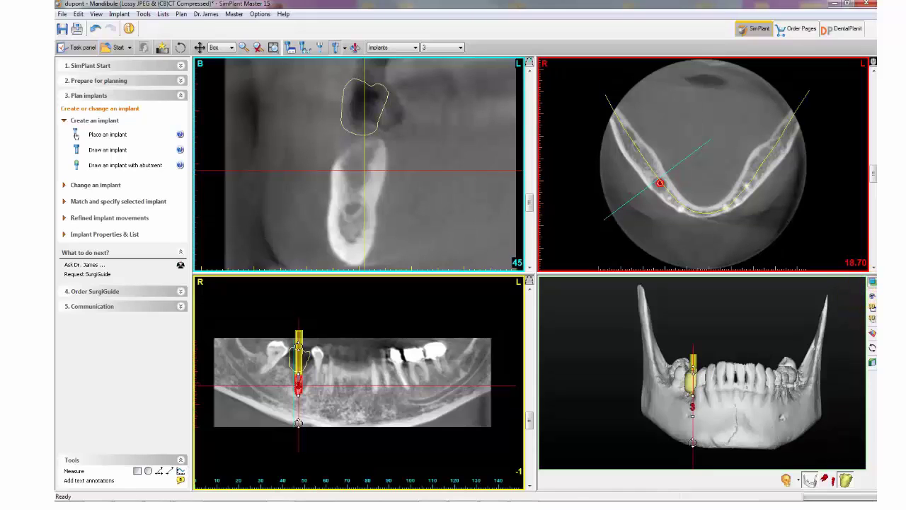